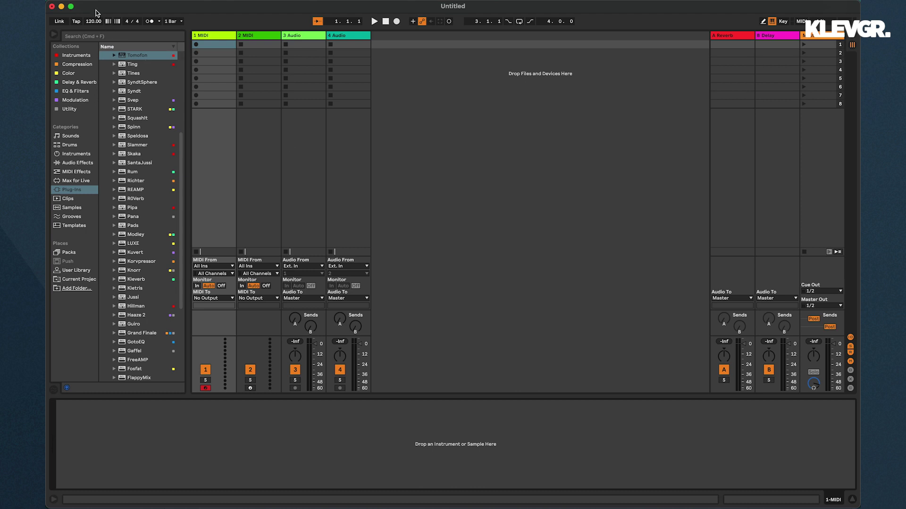
Step: Enable Track and MPE input for 'In: LinnStrument MIDI' in Live's Link/Tempo/MIDI preferences
left_click(79, 5)
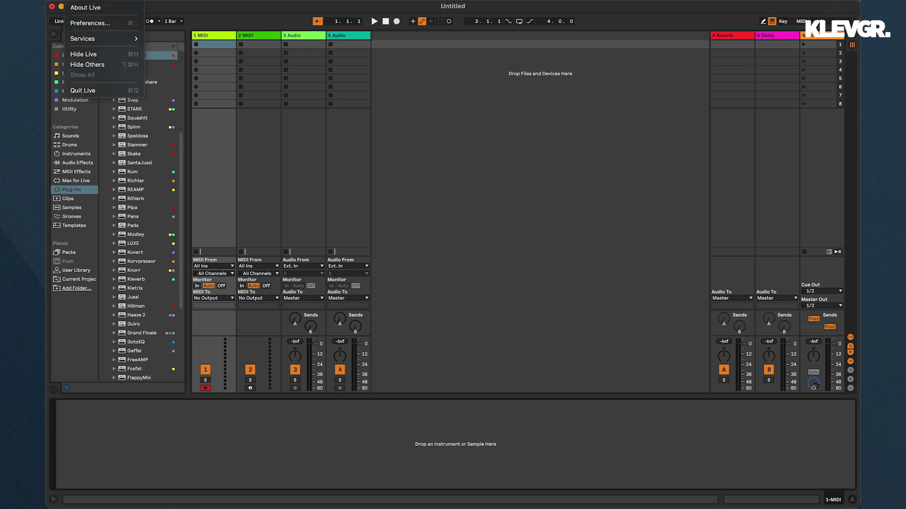
left_click(84, 27)
left_click(358, 177)
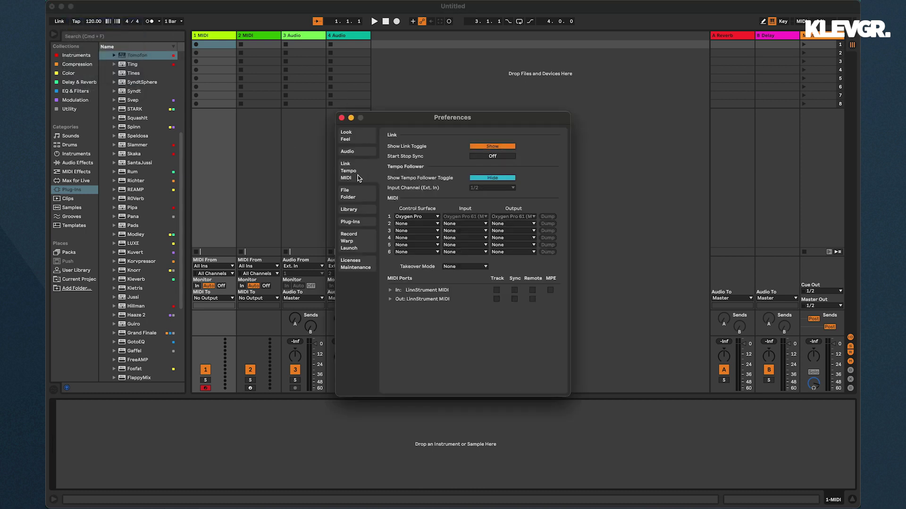
left_click(496, 290)
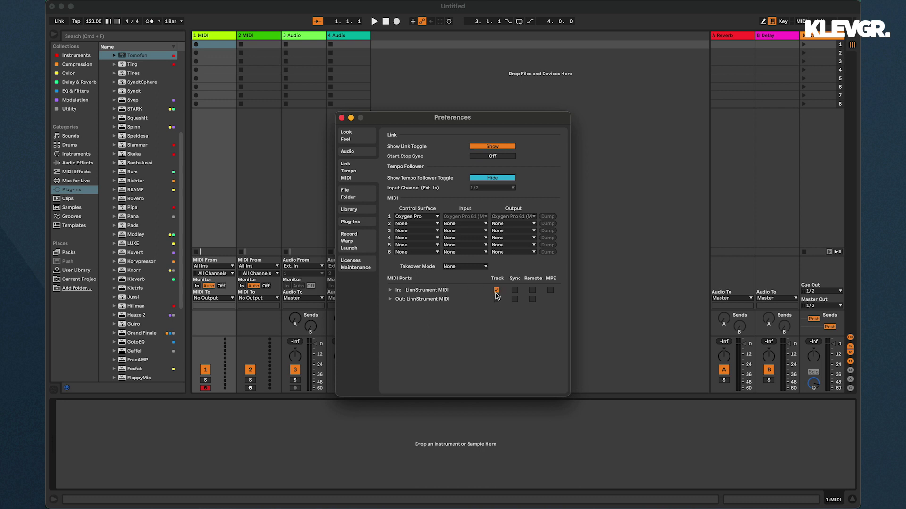
left_click(550, 291)
left_click(342, 118)
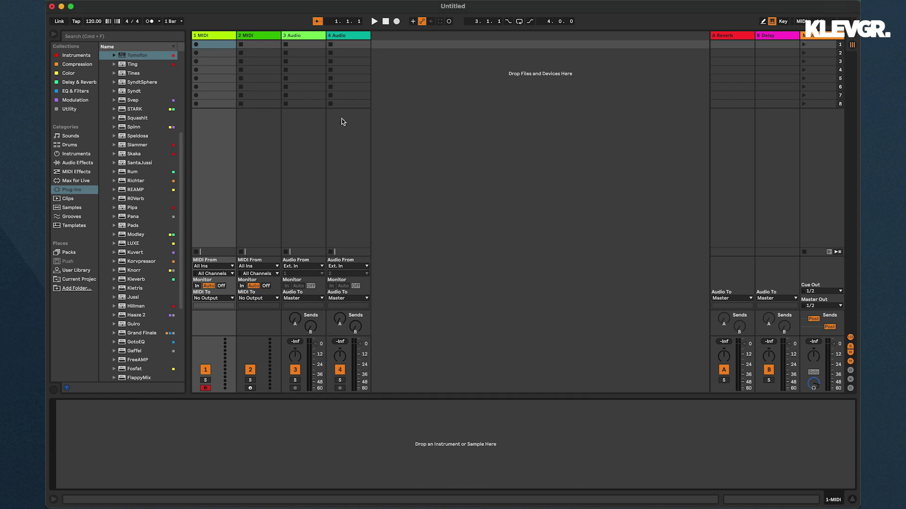
Step: Load Tomofon from the Plug-Ins browser onto the first MIDI track and enable its MPE Mode
double_click(136, 56)
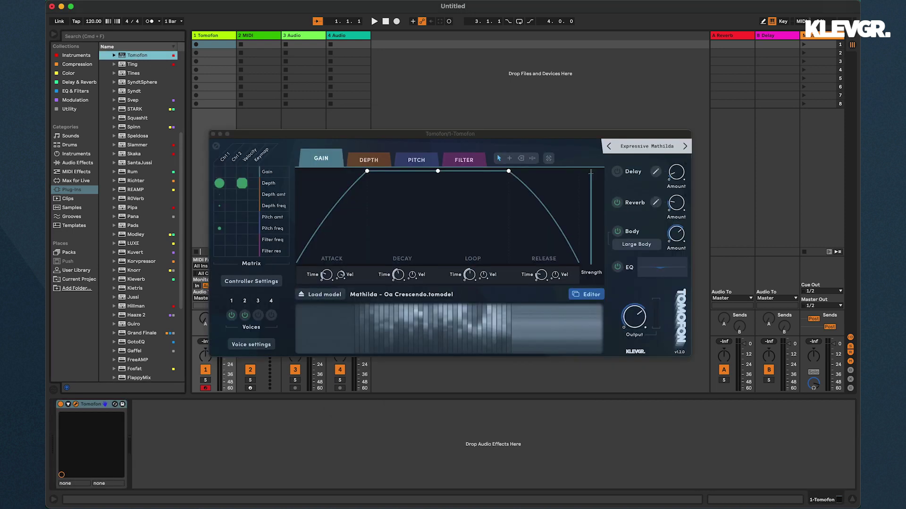
right_click(91, 406)
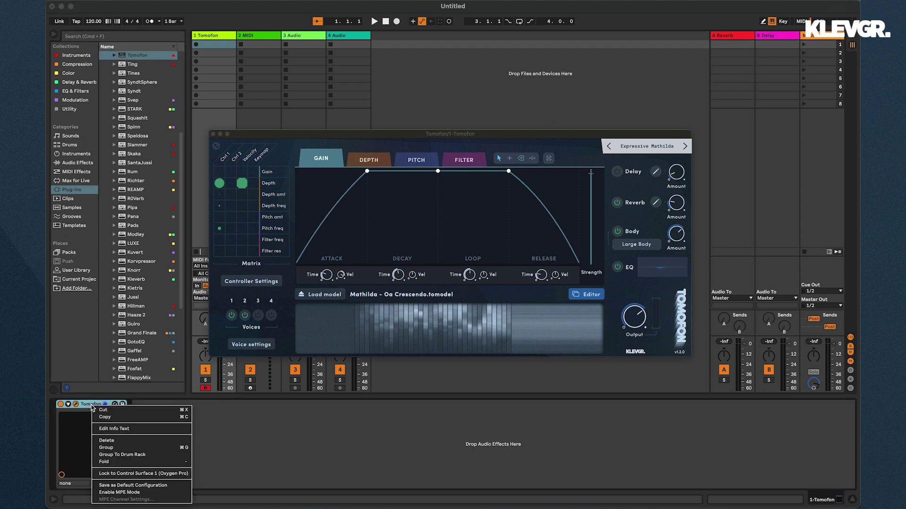
left_click(144, 493)
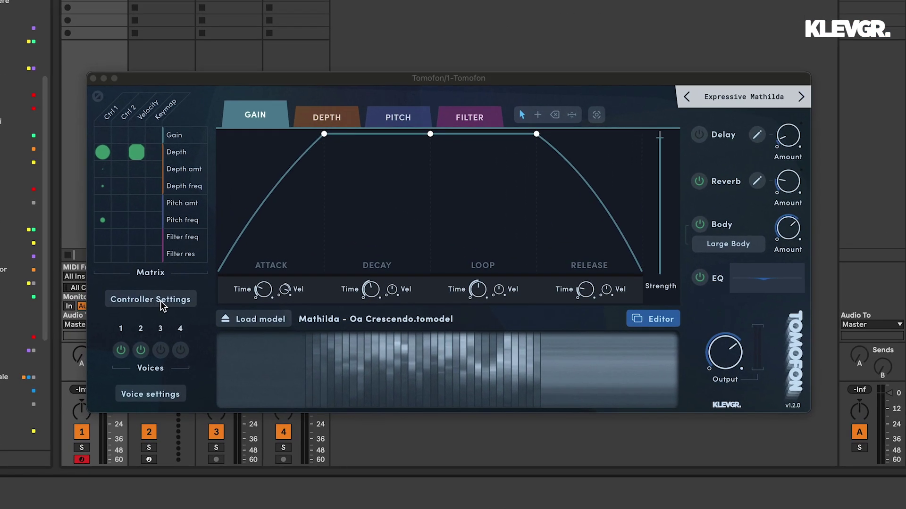
Step: In Tomofon's Controller Settings, power on MPE and keep the pitch range at 48
left_click(160, 302)
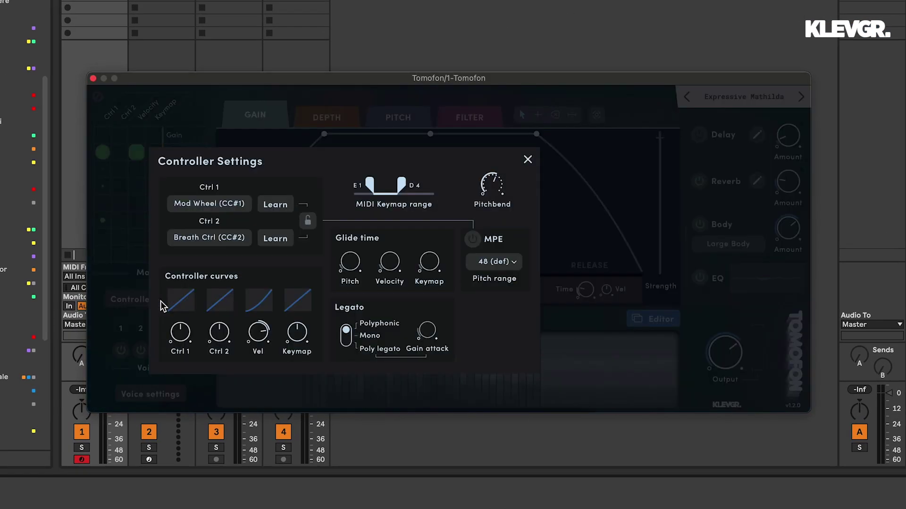
left_click(472, 240)
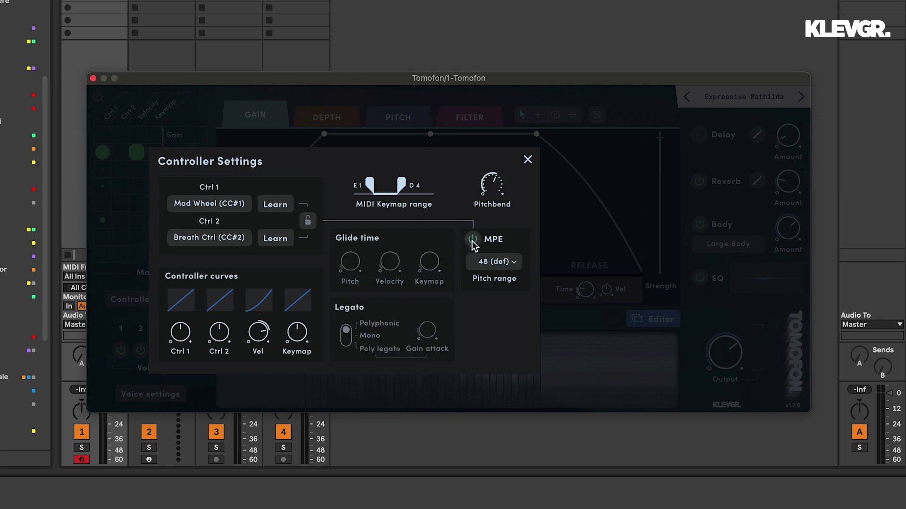
left_click(514, 264)
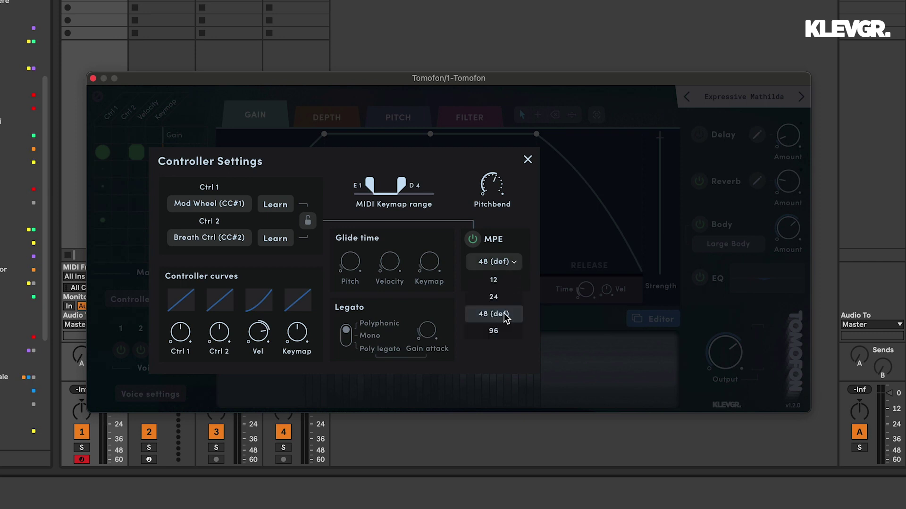
left_click(519, 227)
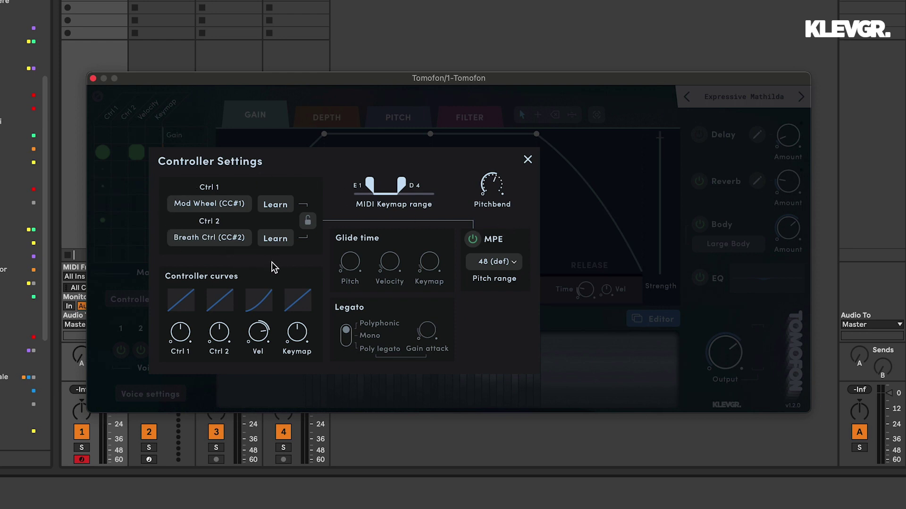
Step: Assign MPE Y (CC#74) to Ctrl 1 and Ch Aftertouch to Ctrl 2
left_click(220, 208)
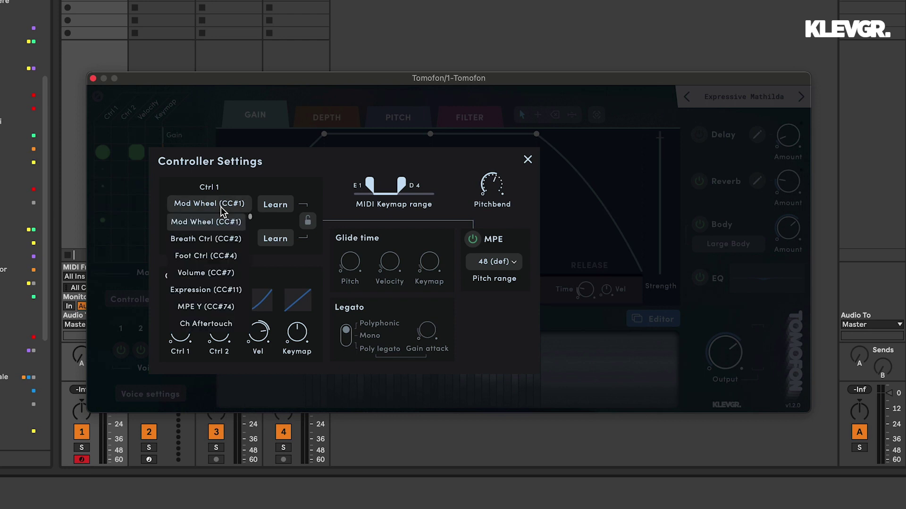
left_click(209, 306)
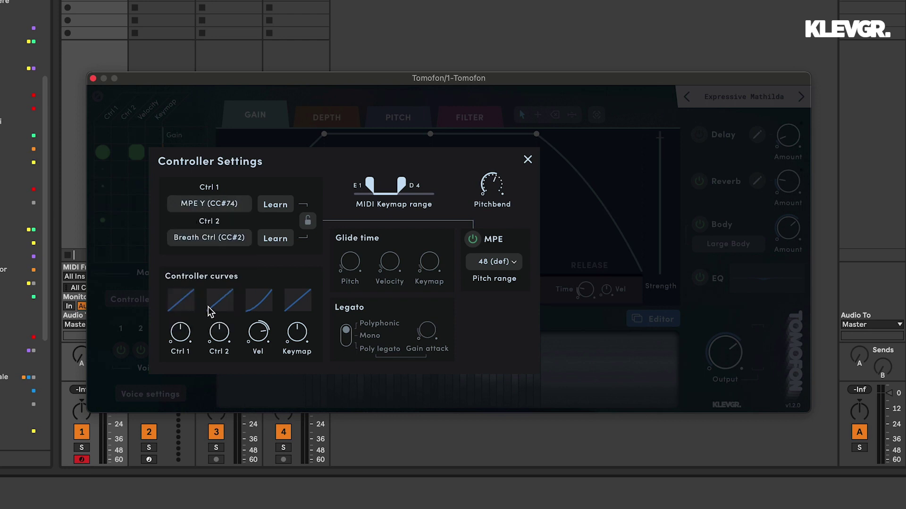
left_click(211, 240)
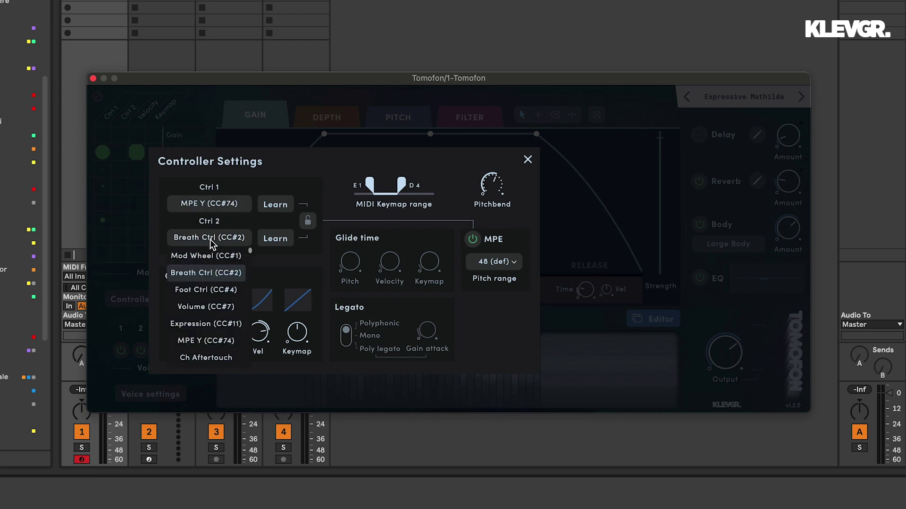
left_click(206, 357)
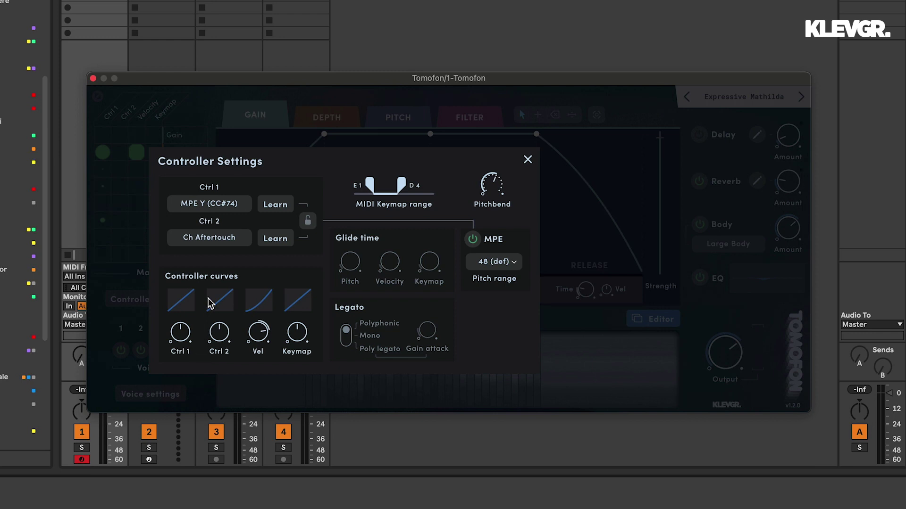
Step: Close Tomofon's Controller Settings, reopen them to check the assignments, and close them again
left_click(527, 160)
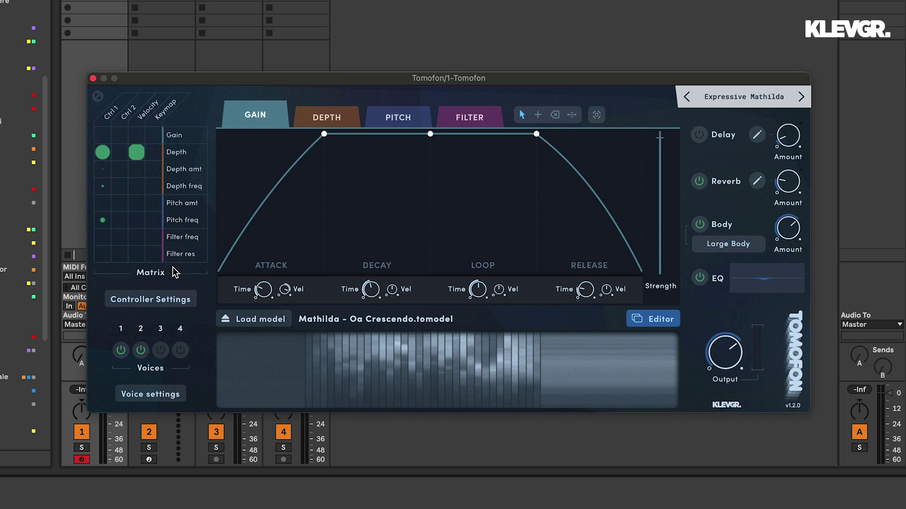
left_click(142, 301)
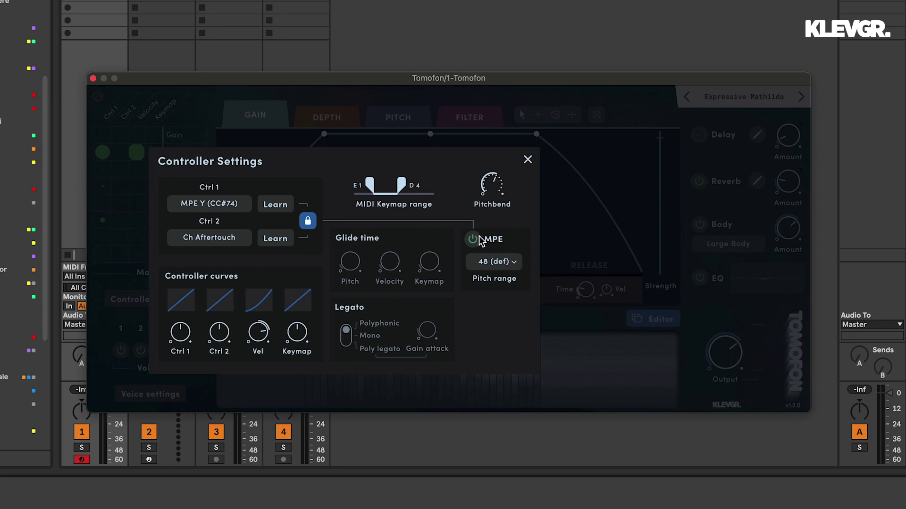
left_click(528, 161)
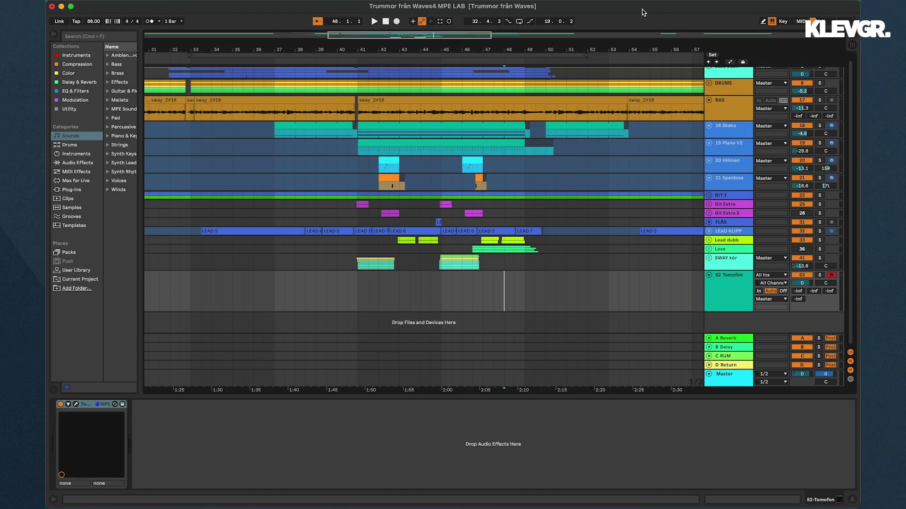
Step: Play the 'Trummor från Waves' arrangement from bar 39
left_click(316, 300)
key("space")
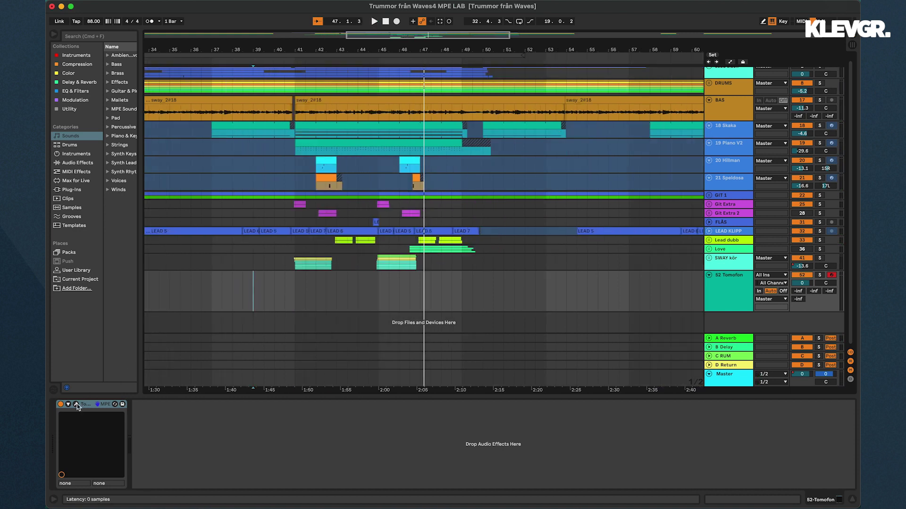
Step: Audition Analog Synths presets from Bells - Fairy Tale to Brass - Classic, then load Brass - Grunting Bass
left_click(76, 405)
left_click(698, 113)
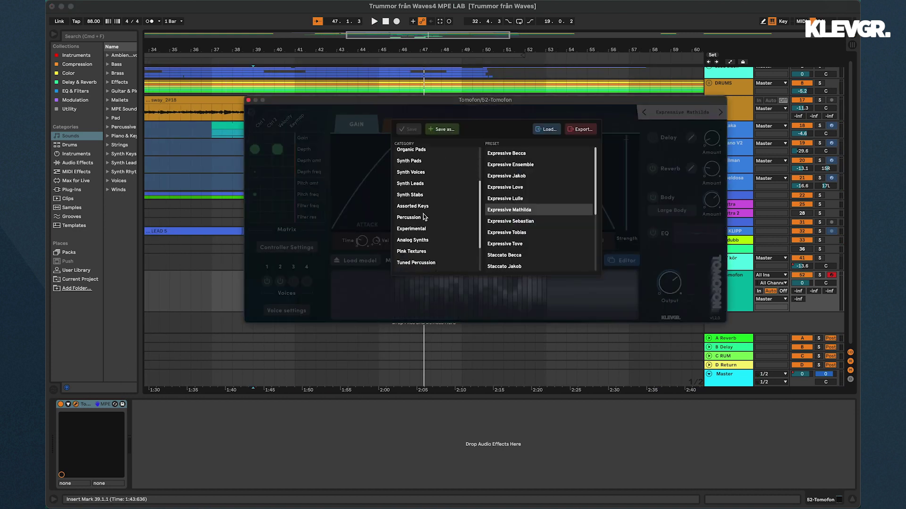
scroll(424, 216, "down", 1)
left_click(415, 200)
left_click(508, 178)
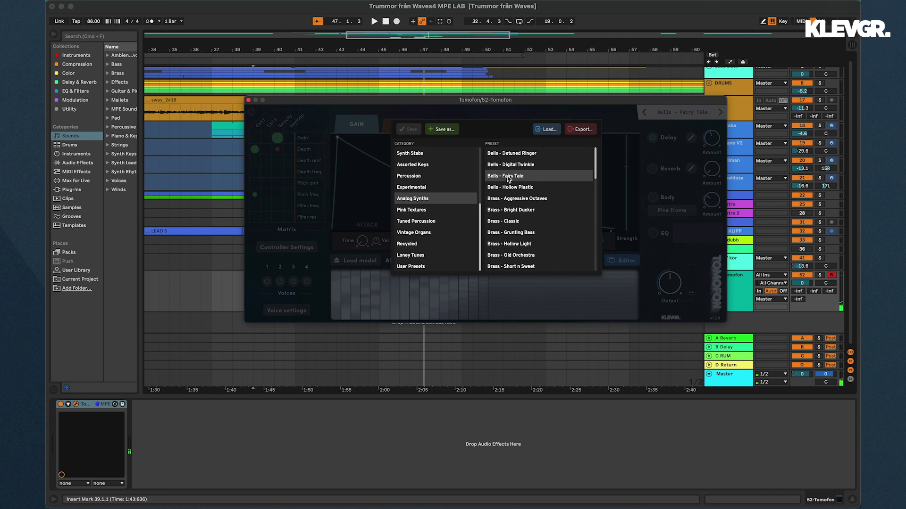
left_click(515, 189)
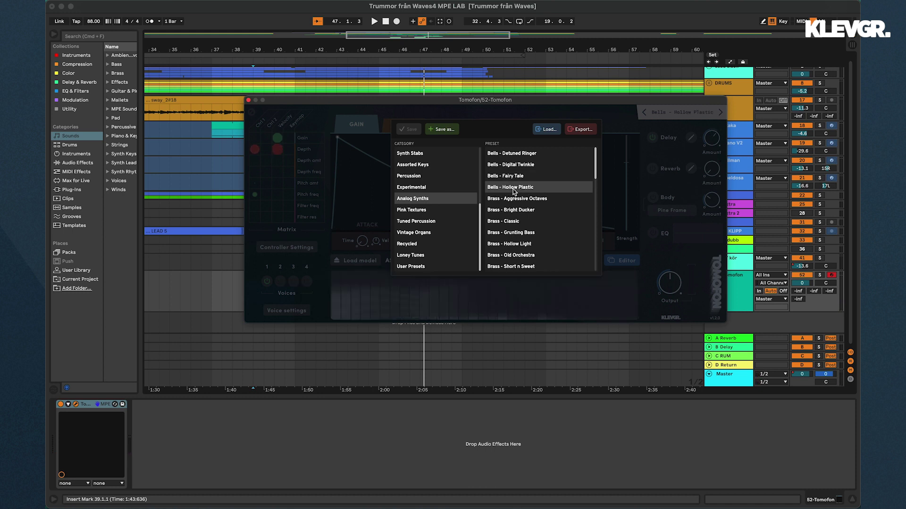
left_click(523, 200)
left_click(519, 211)
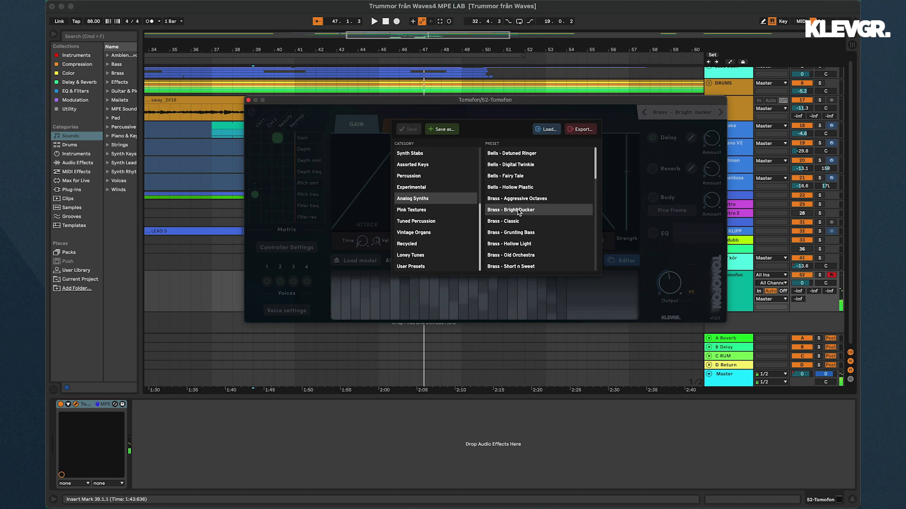
left_click(511, 224)
left_click(514, 235)
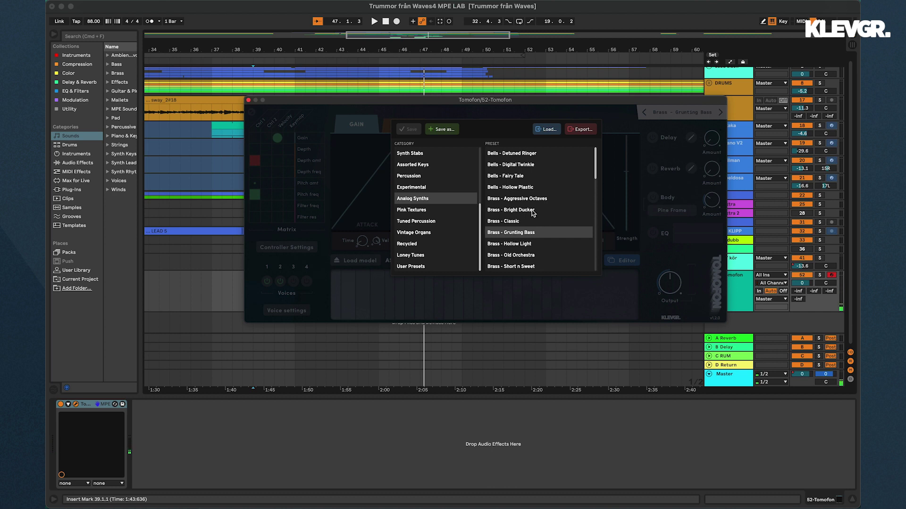
left_click(622, 120)
left_click_drag(621, 99, 582, 47)
Step: Route Ctrl 1 to Gain in Tomofon's matrix and lower the modulation strength to 47%
left_click(300, 295)
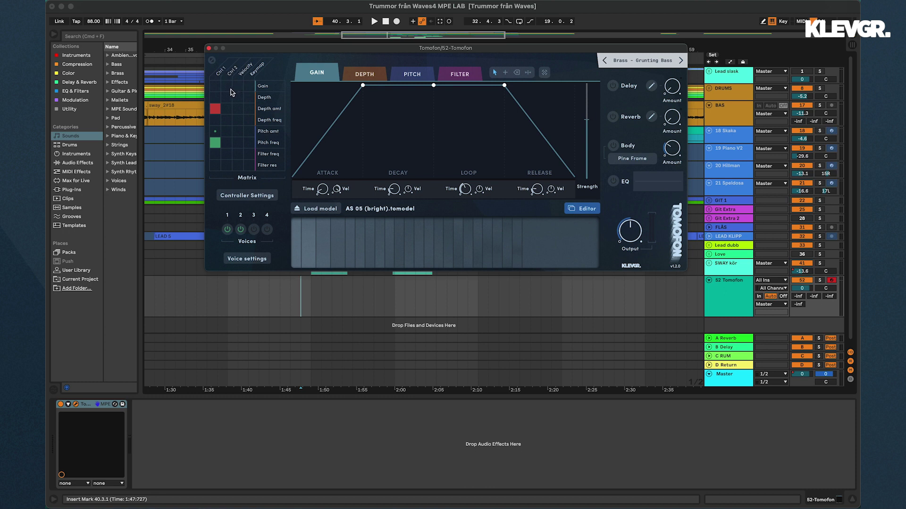
left_click(227, 87)
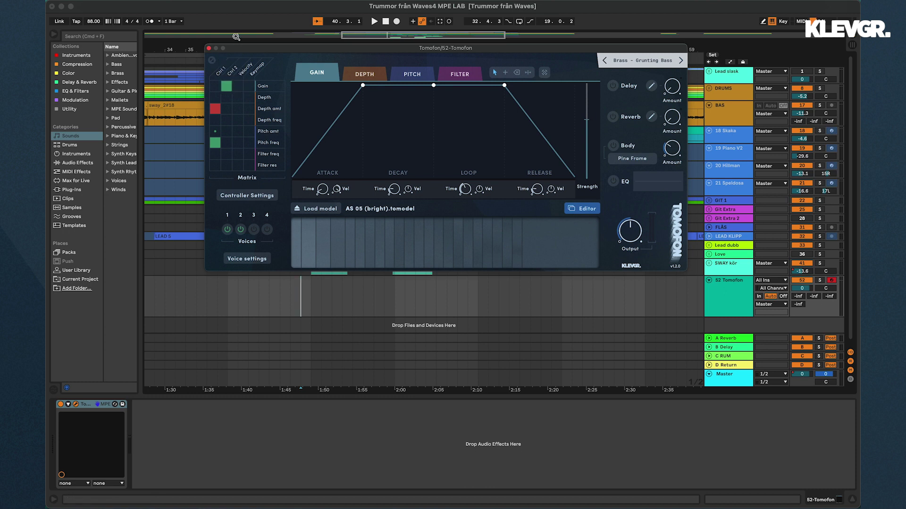
left_click_drag(589, 118, 589, 138)
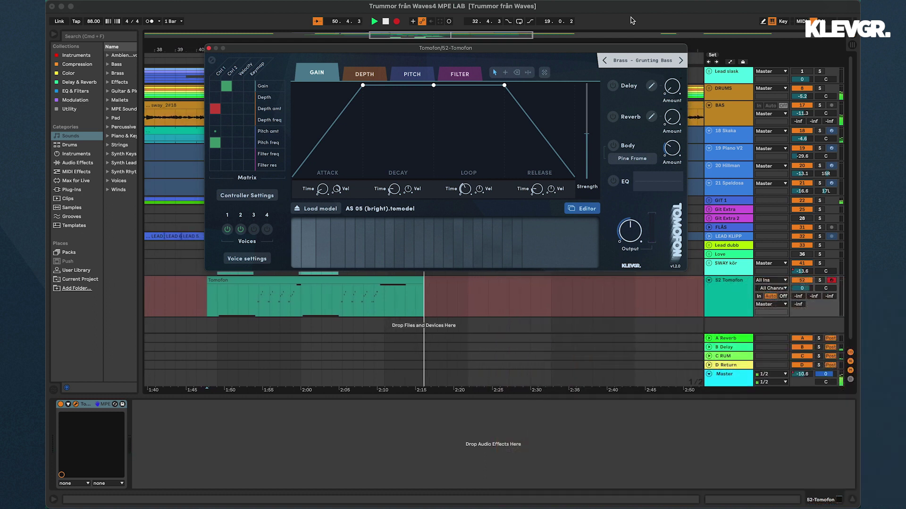
Step: Stop the recording and set the insert mark at bar 32 on the 53 Tomofon track
key("F9")
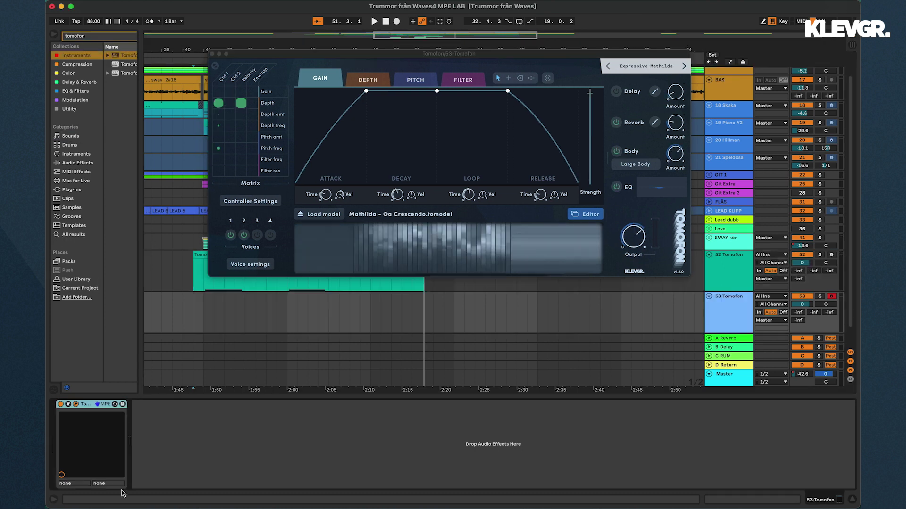
left_click(186, 340)
scroll(246, 317, "up", 1)
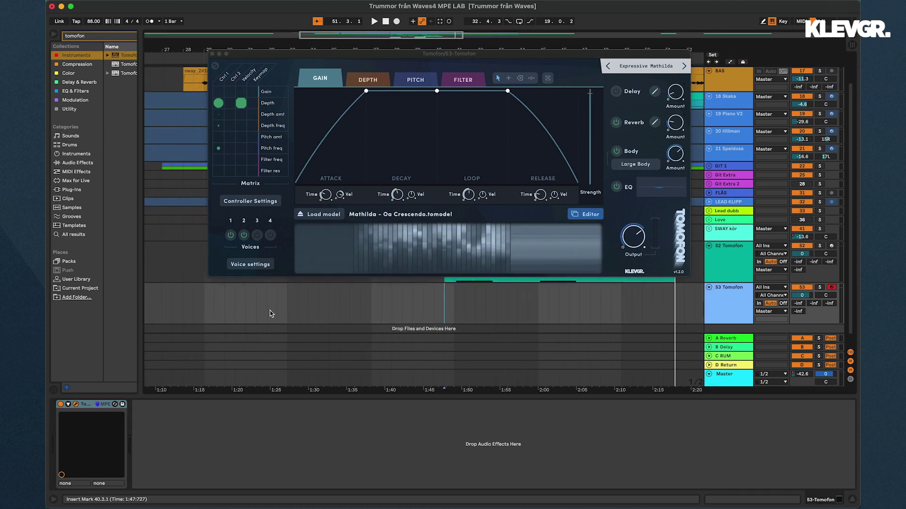
left_click(266, 313)
Step: Load the Loney Tunes Clarinet preset and set Ctrl 1 gain modulation to 15%
left_click(651, 69)
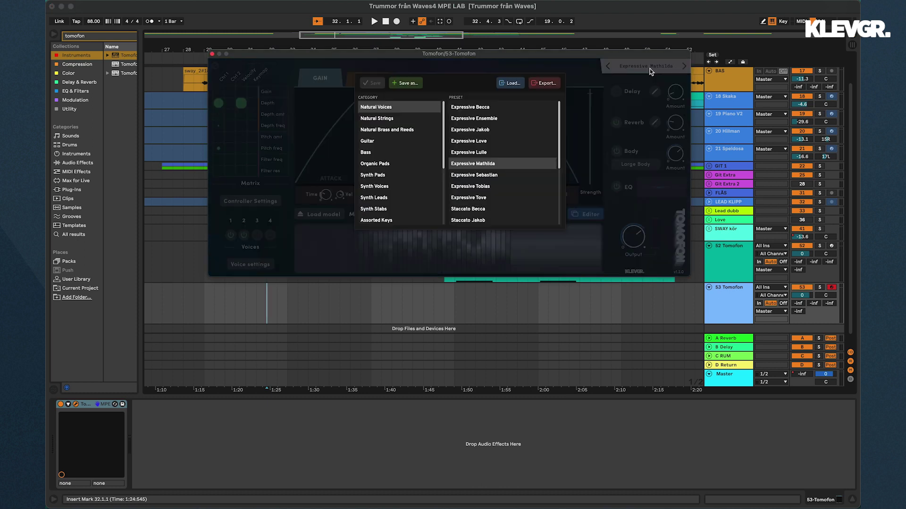
scroll(403, 151, "down", 5)
left_click(372, 210)
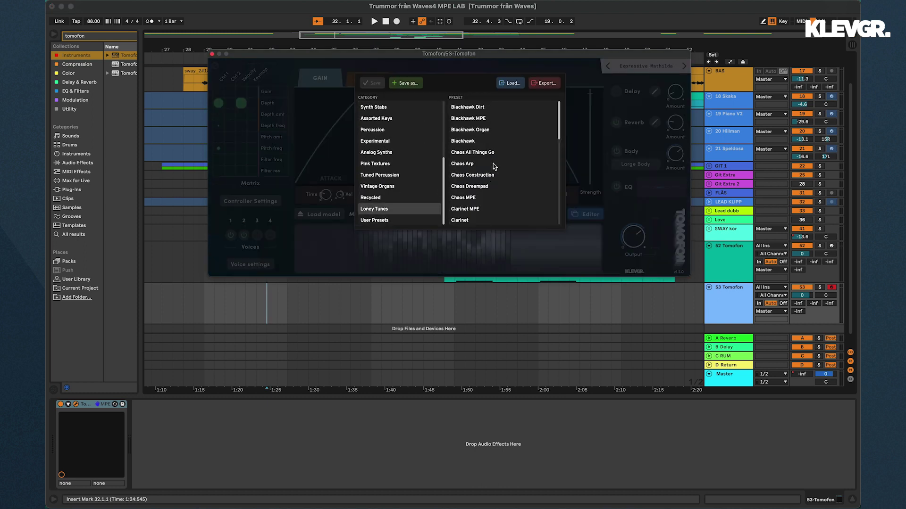
scroll(478, 179, "down", 3)
left_click(478, 183)
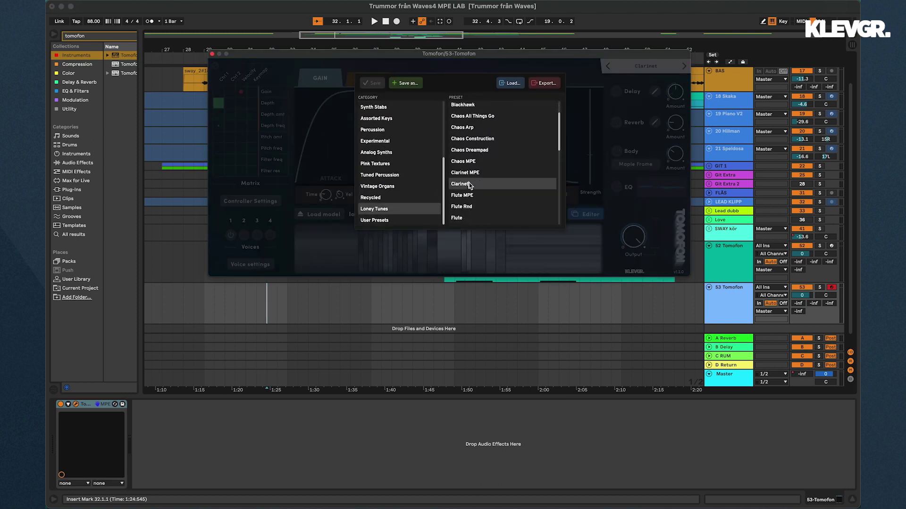
left_click(578, 80)
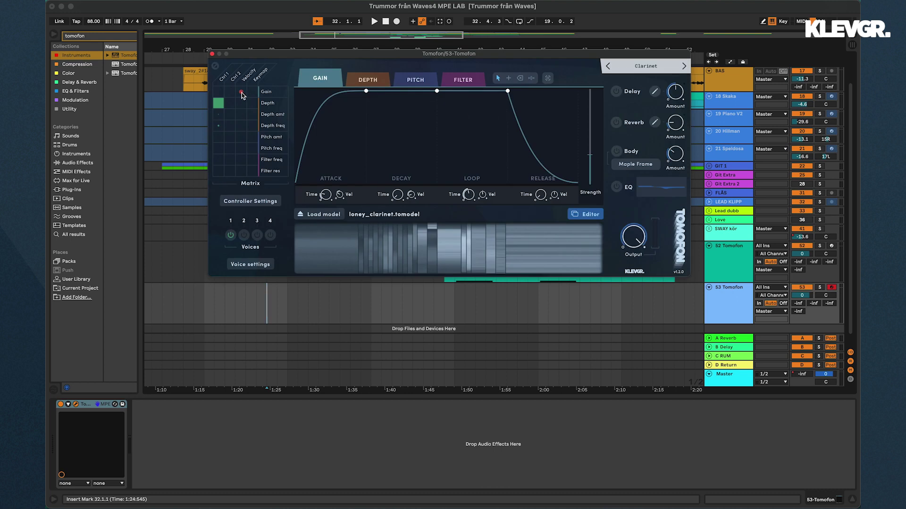
left_click_drag(230, 97, 238, 78)
Step: Start arrangement recording with F9 and play the Clarinet part on the LinnStrument
key("F9")
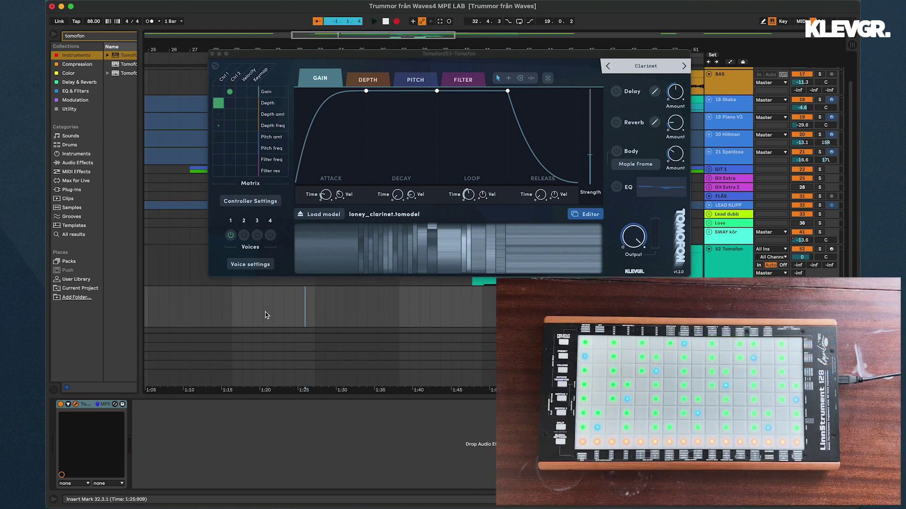